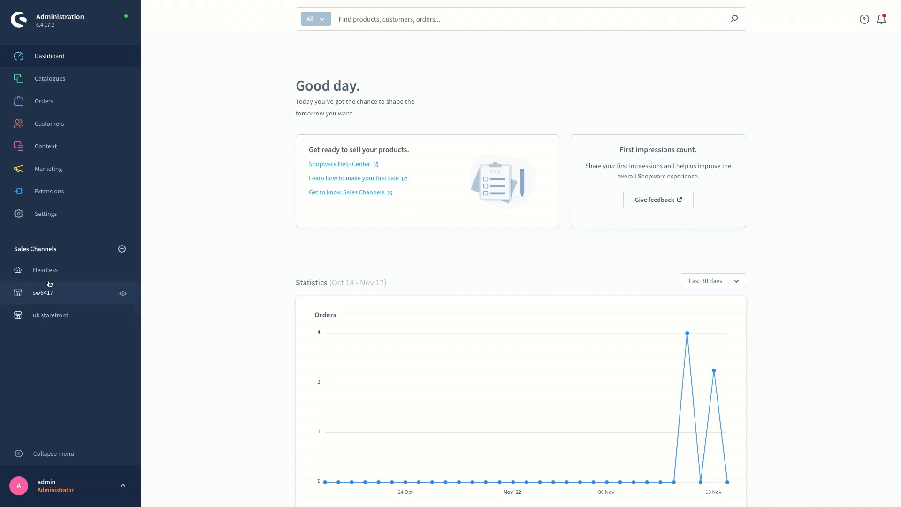
- Open the DHL Versand extension's configuration and review its sales channel choices, map settings and default package measurements
mouse_move(53, 196)
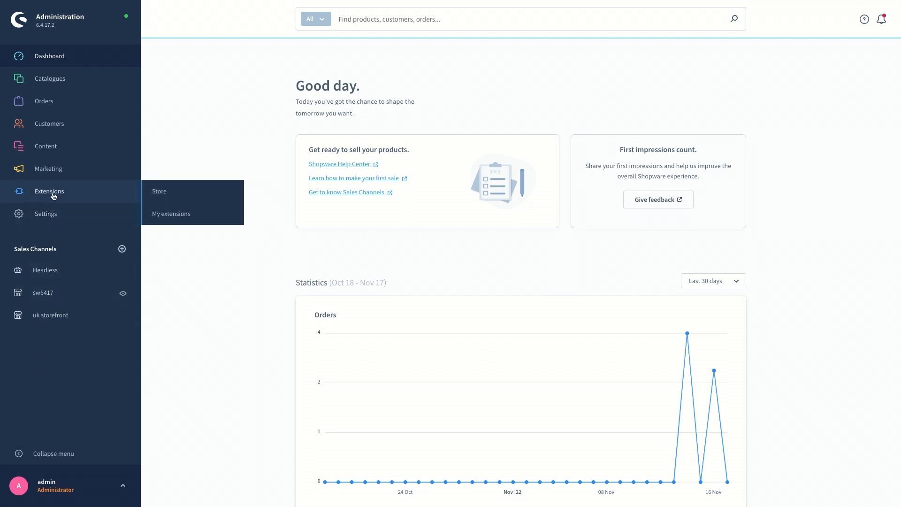
click(186, 214)
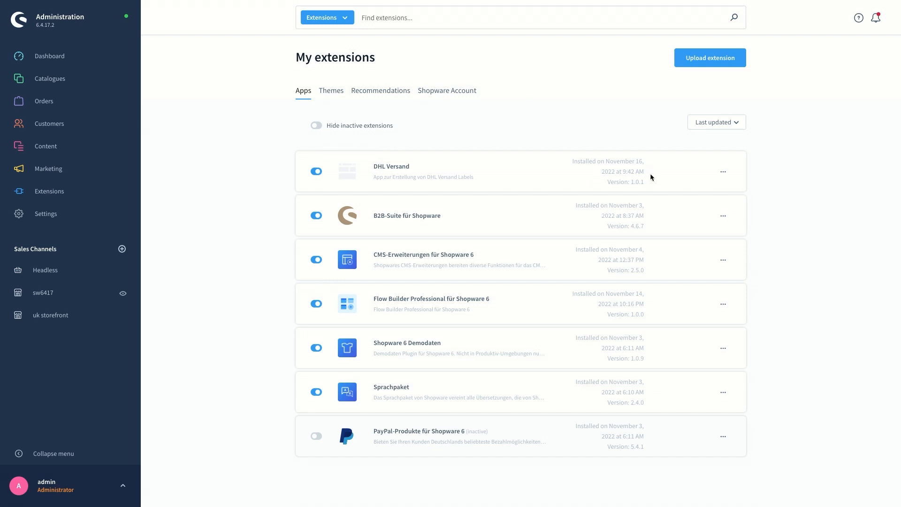
click(722, 172)
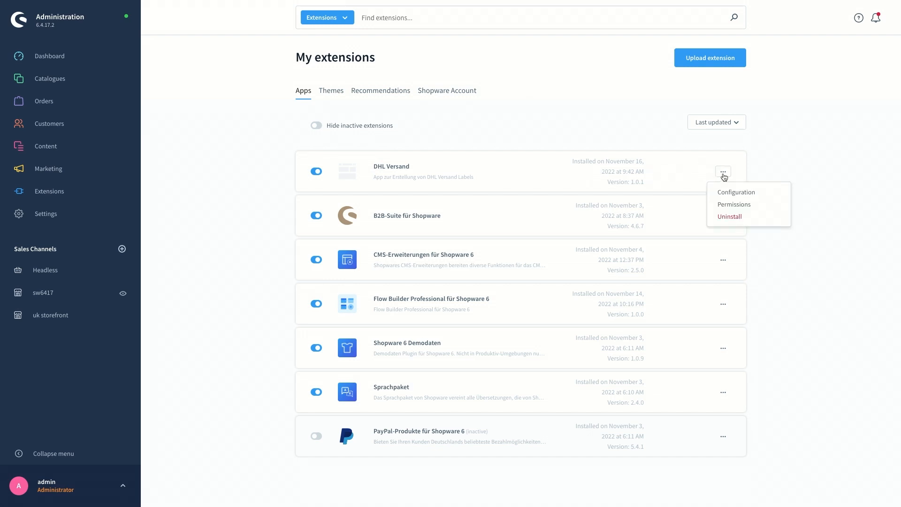
click(729, 194)
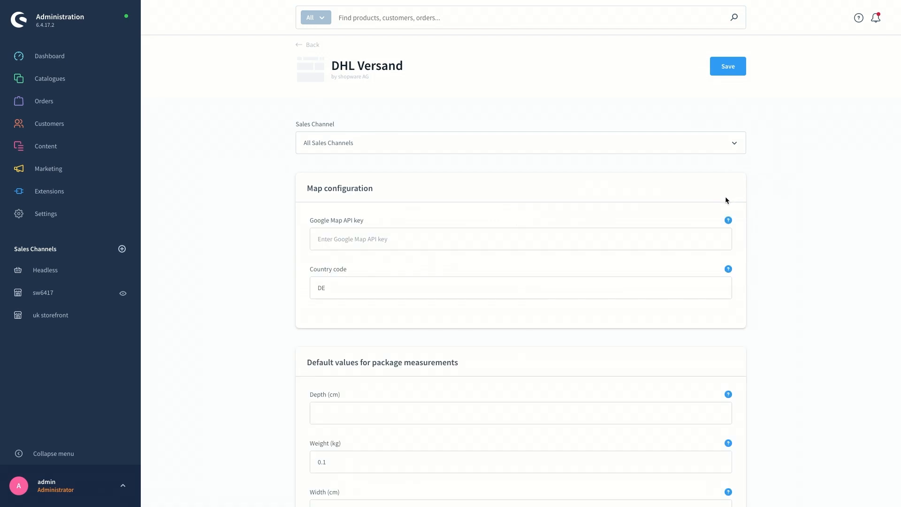
click(332, 147)
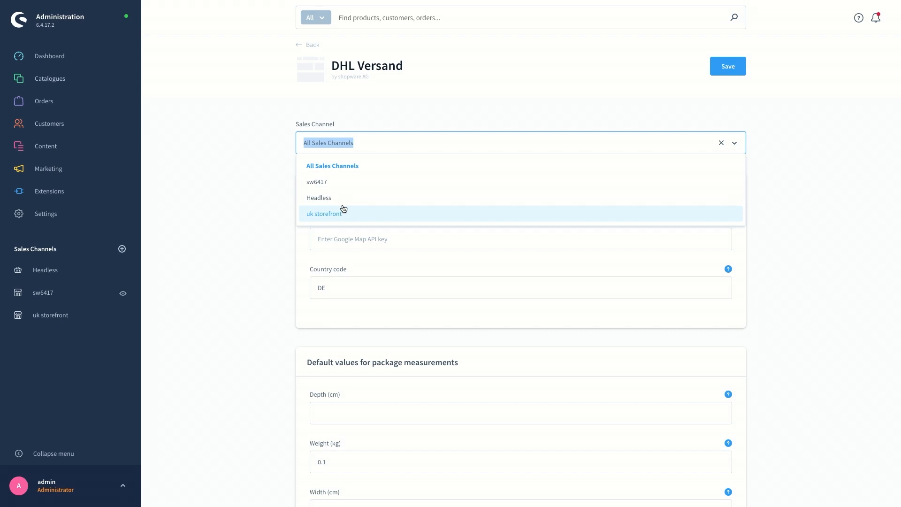
click(273, 204)
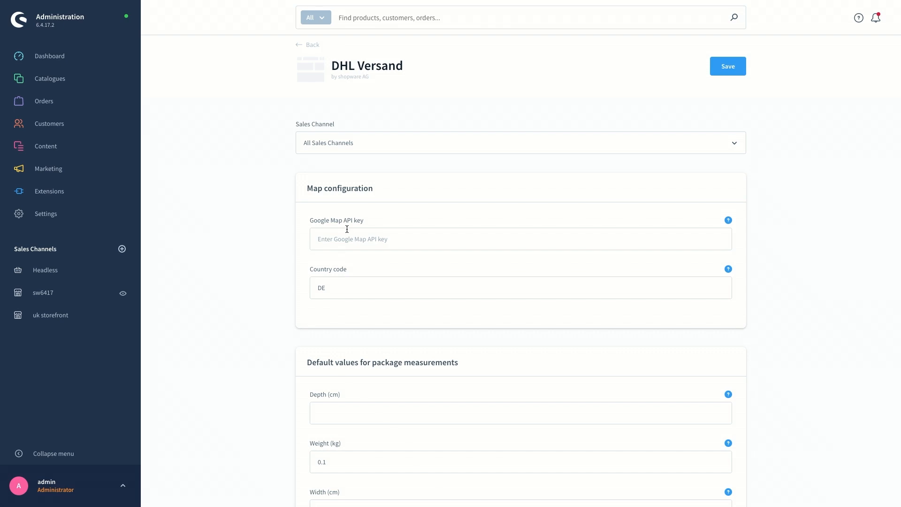
scroll(347, 230, down, 3)
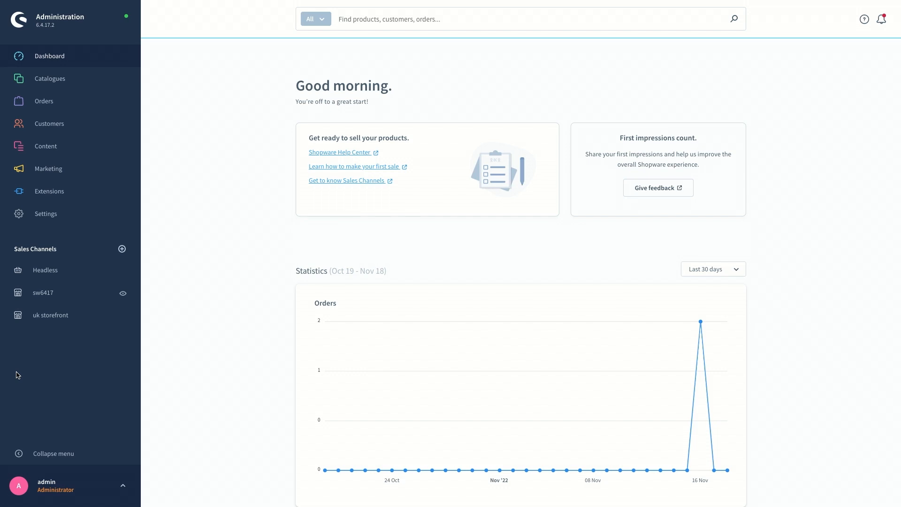
- Open the DHL Shipping - DHL Labels settings and bring up the DHL mapping of the Standard shipping method for editing
mouse_move(59, 217)
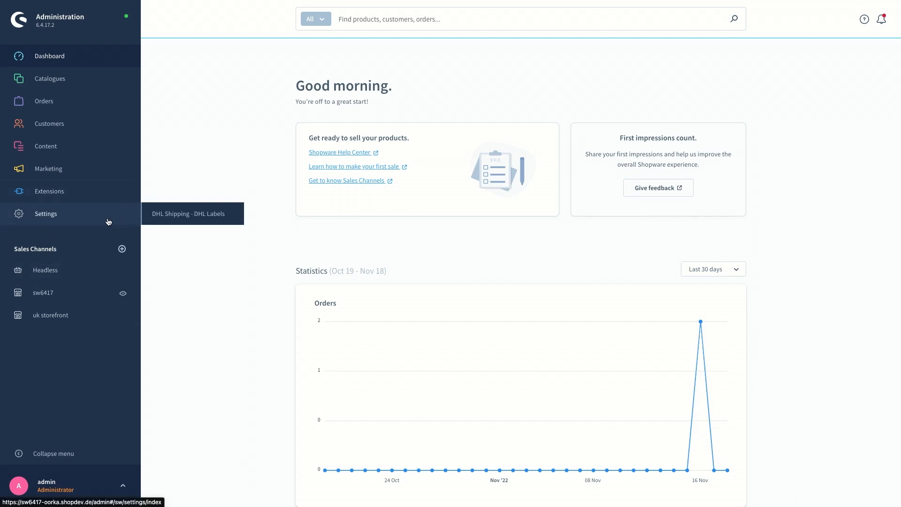
click(178, 218)
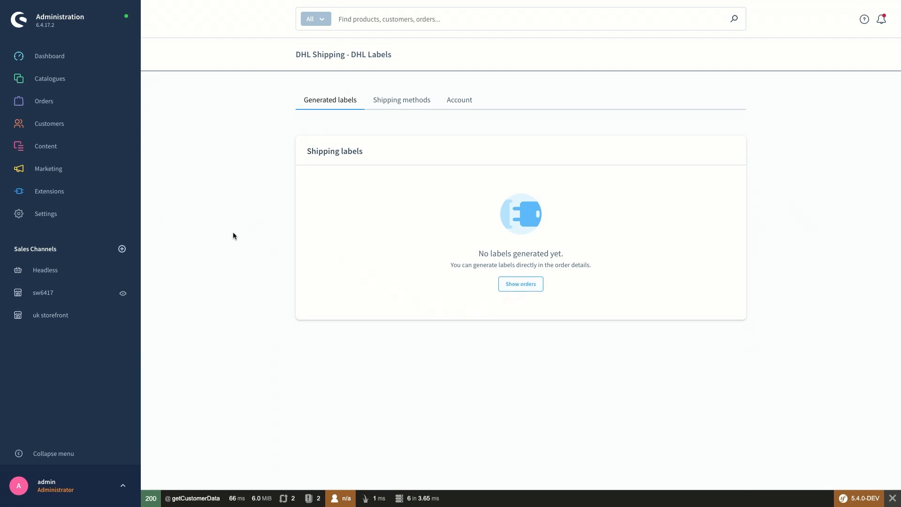
mouse_move(55, 107)
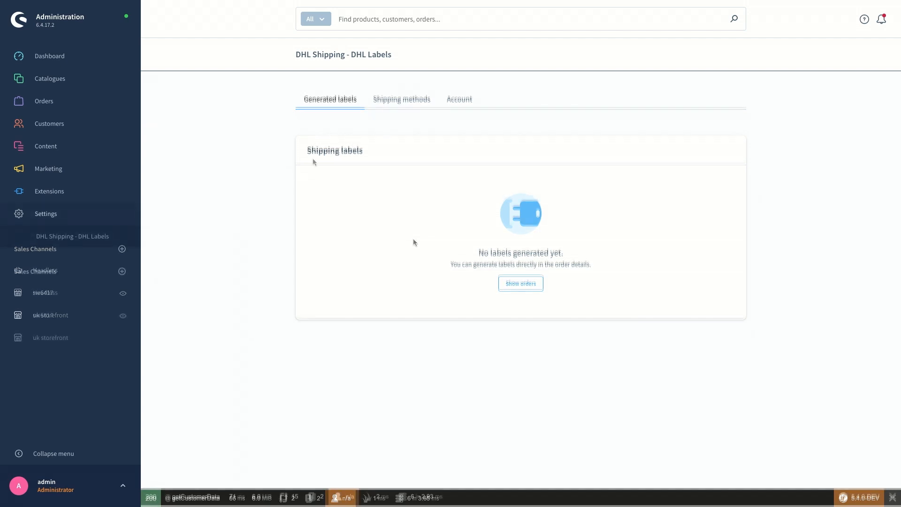
click(388, 100)
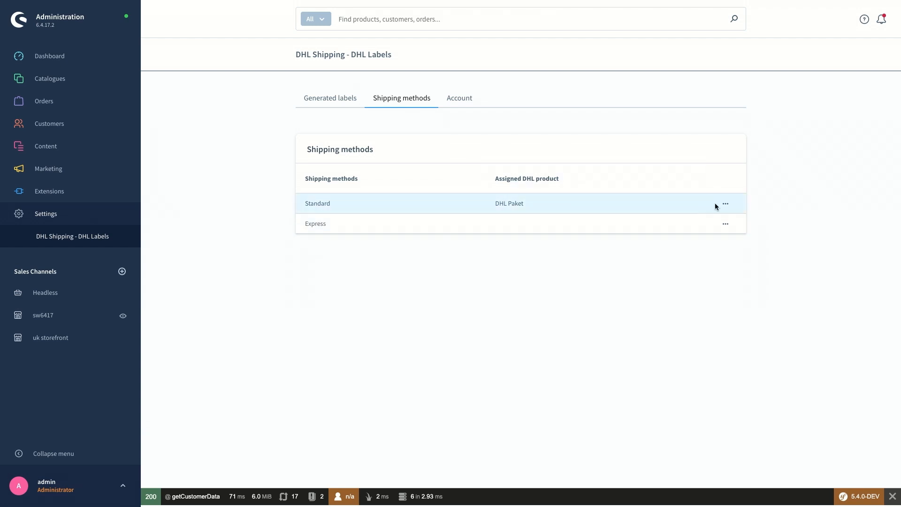
click(726, 207)
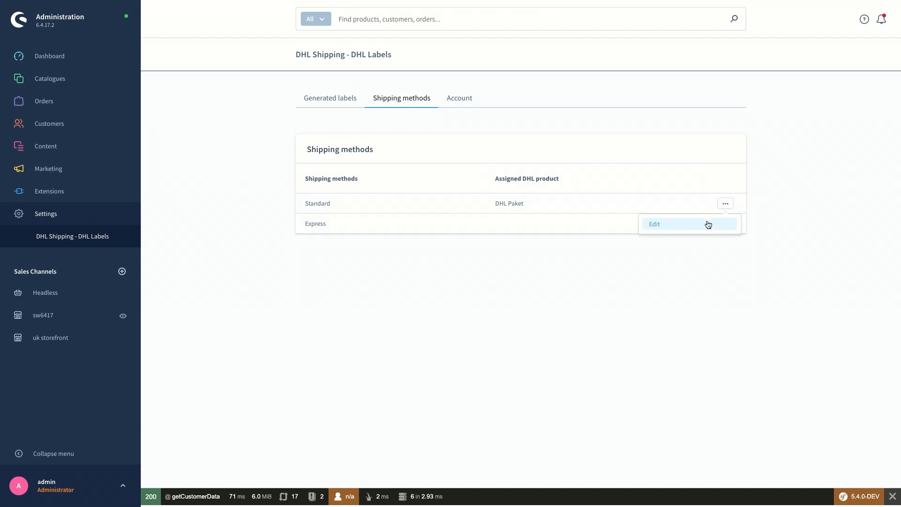
click(667, 227)
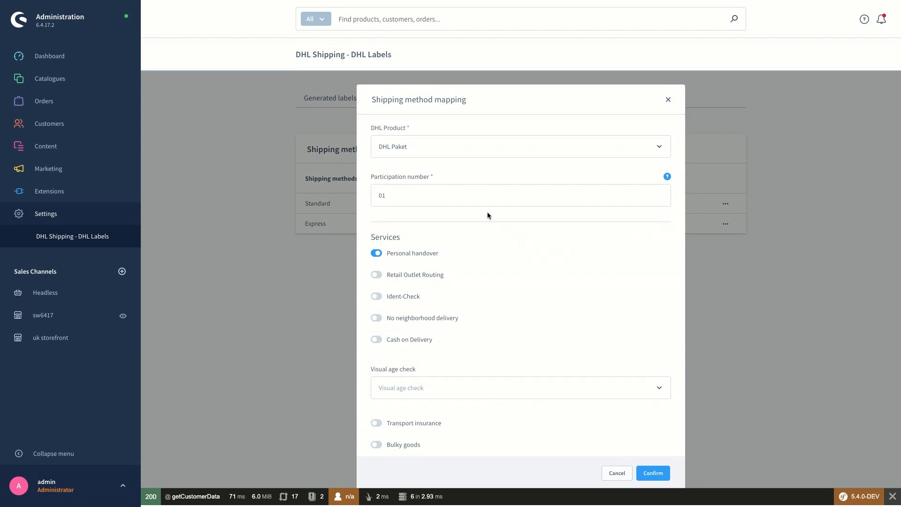
- Review the selectable DHL products and read the help text for the participation number
click(425, 150)
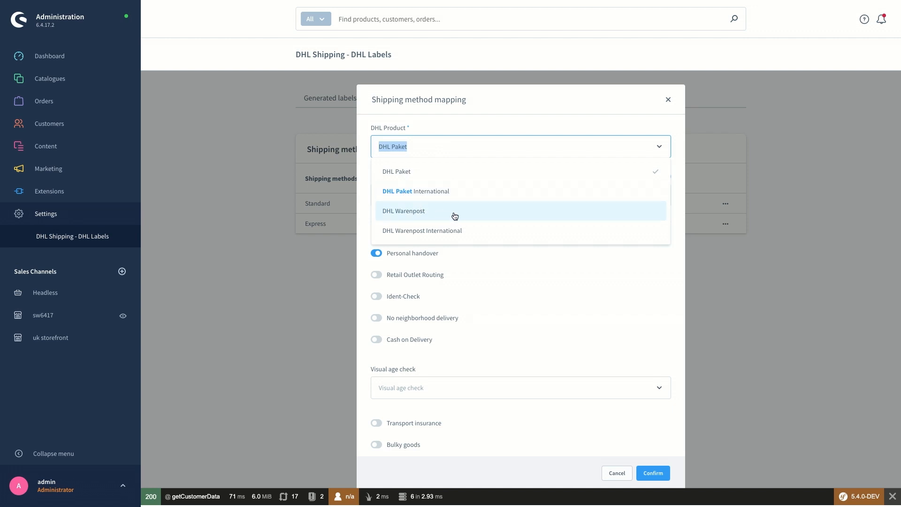
click(531, 272)
click(418, 198)
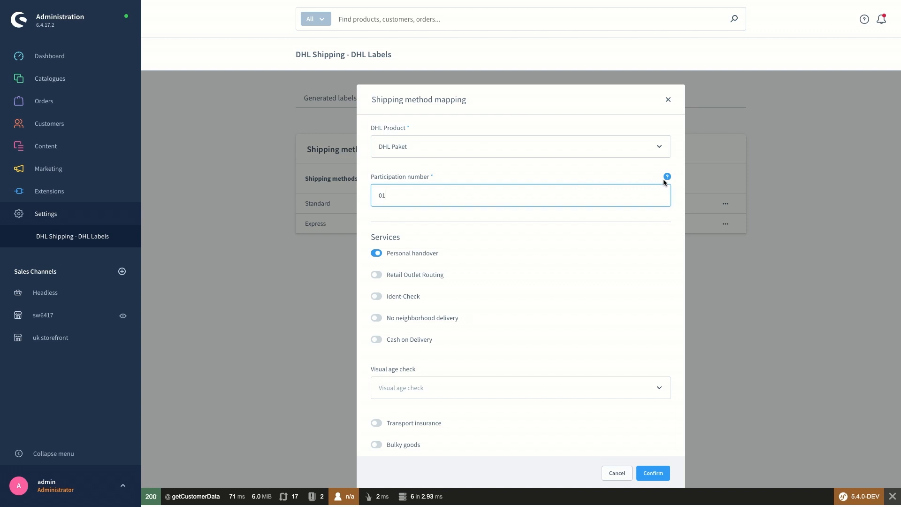
mouse_move(666, 179)
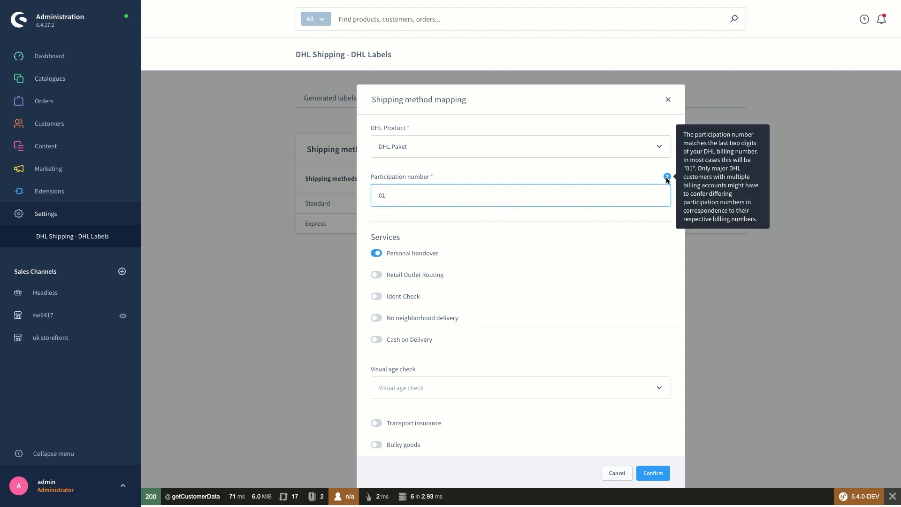
click(625, 262)
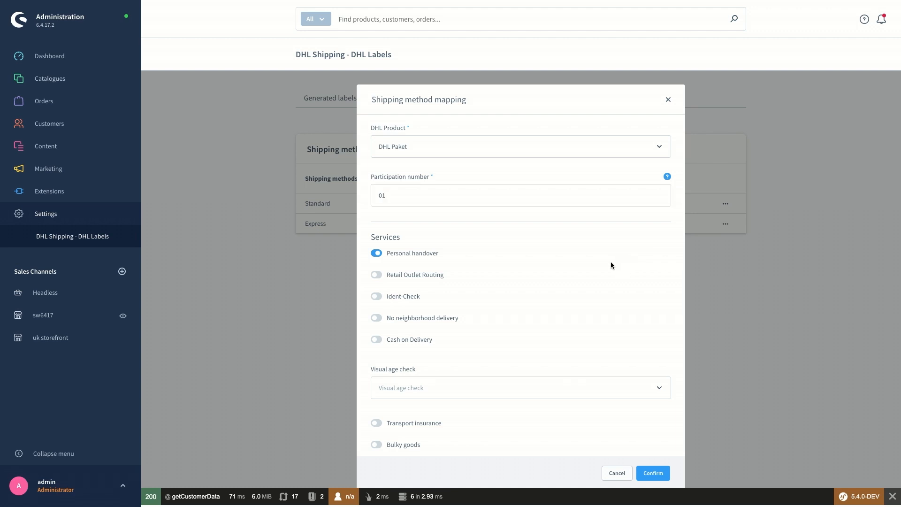
- Set the visual age check to None and confirm the Standard shipping method mapping
scroll(529, 256, down, 1)
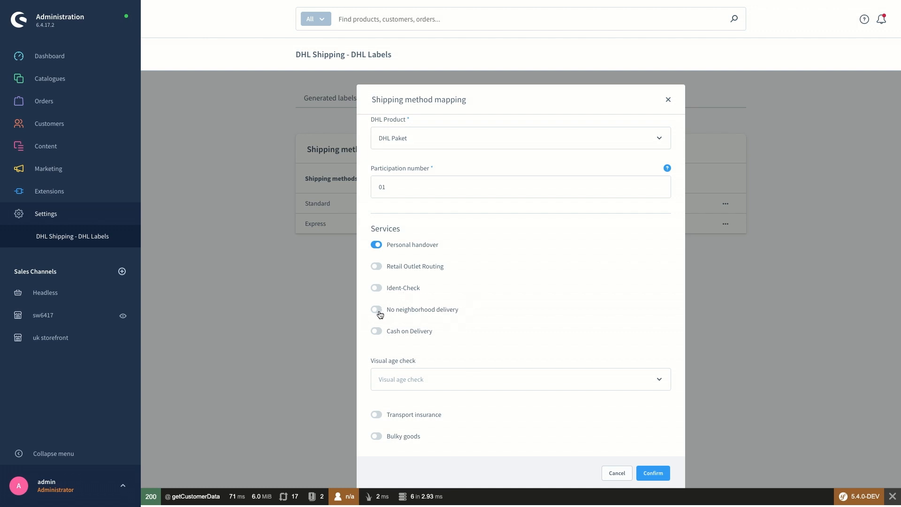
click(483, 374)
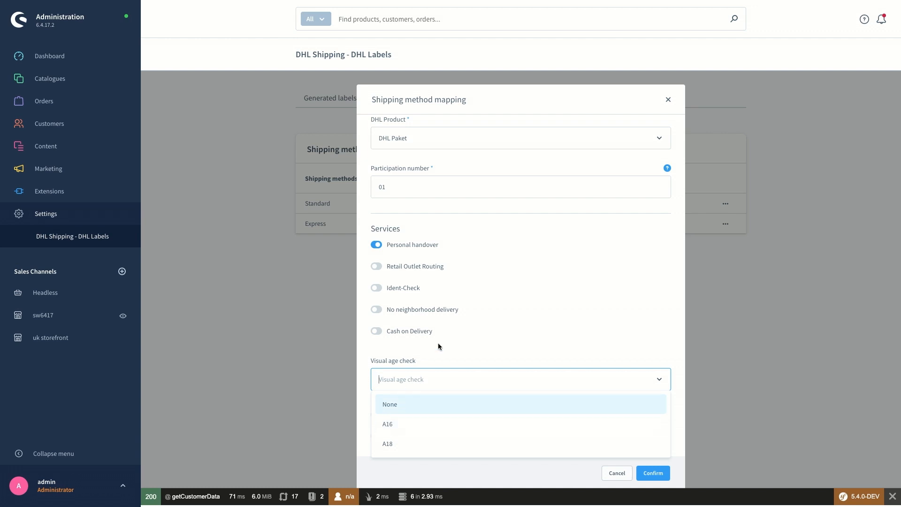
key(Return)
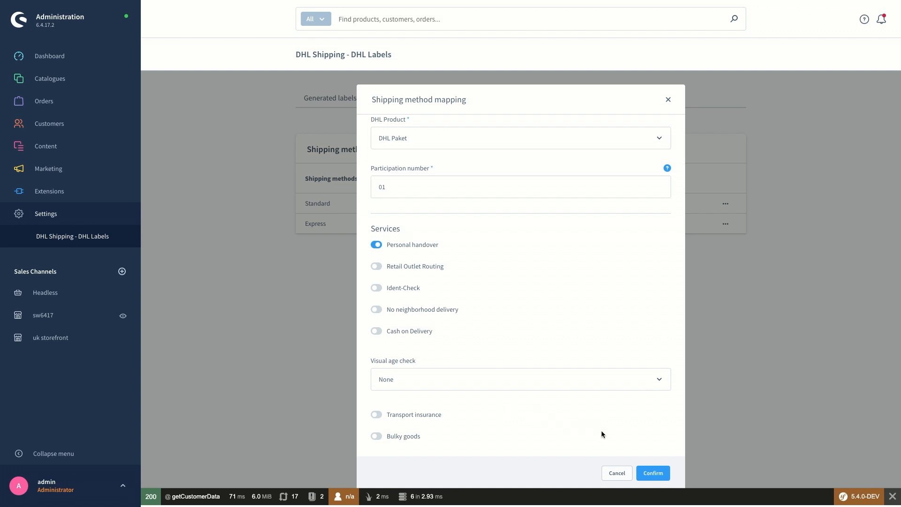
click(649, 470)
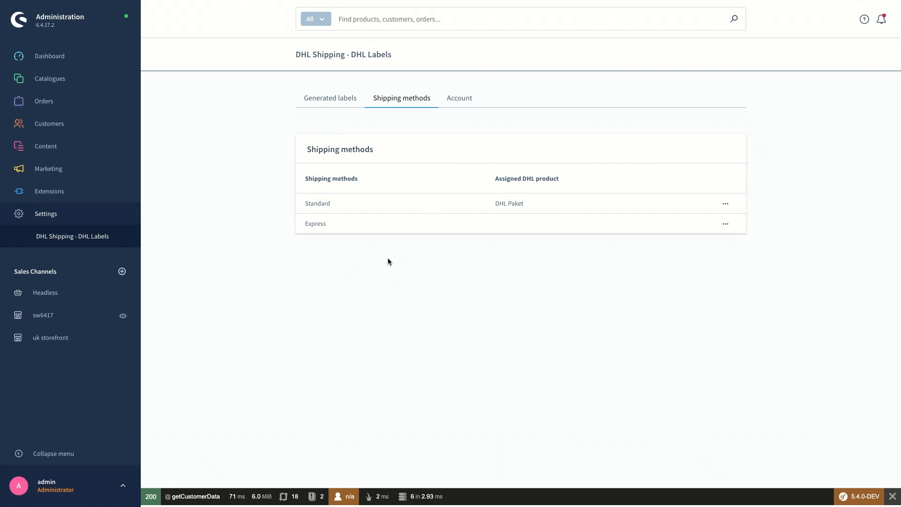
- View the DHL account's connection setup without changing it, and check the additional options available for the account
click(456, 99)
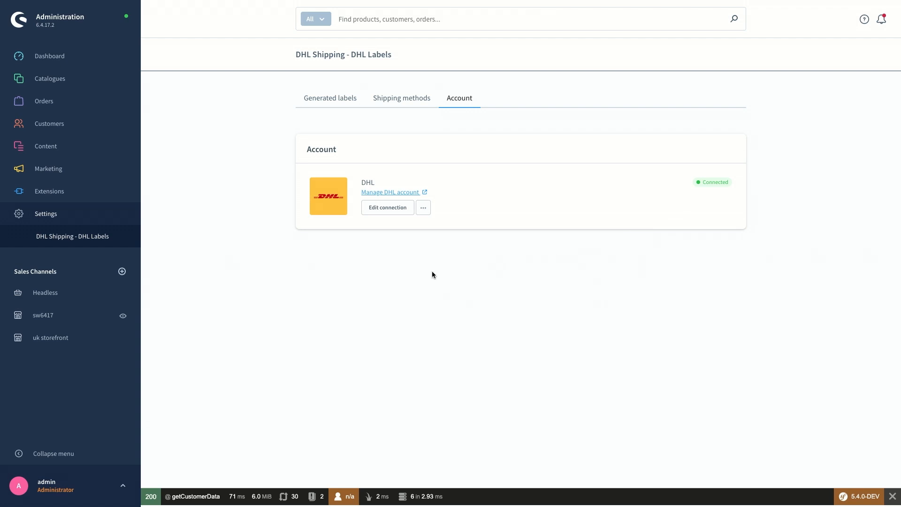
click(370, 213)
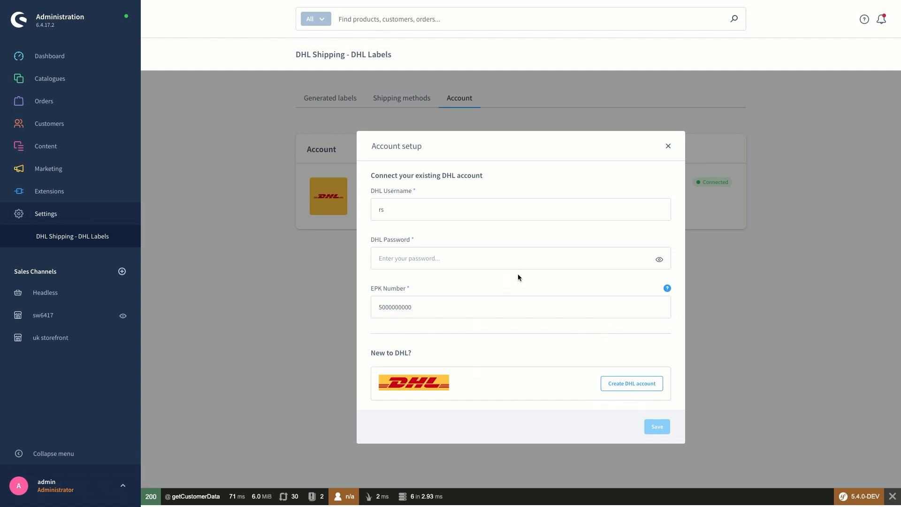
click(668, 147)
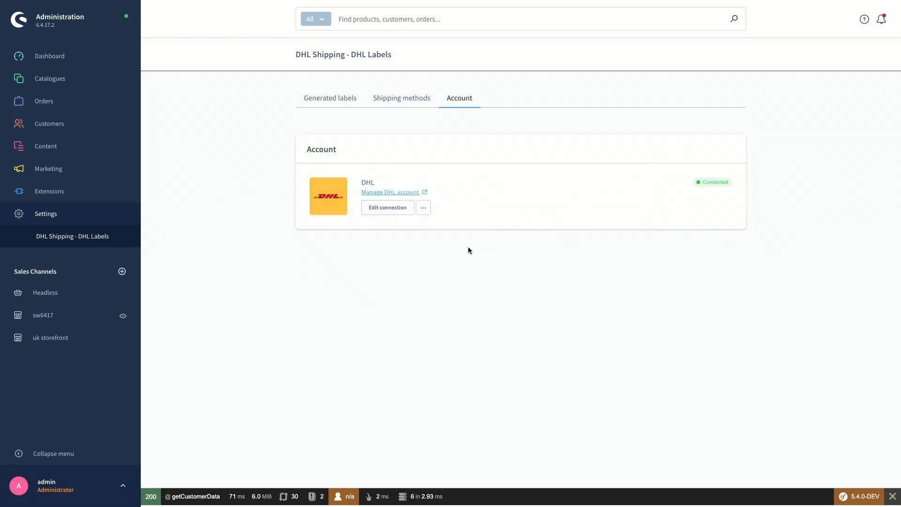
click(424, 212)
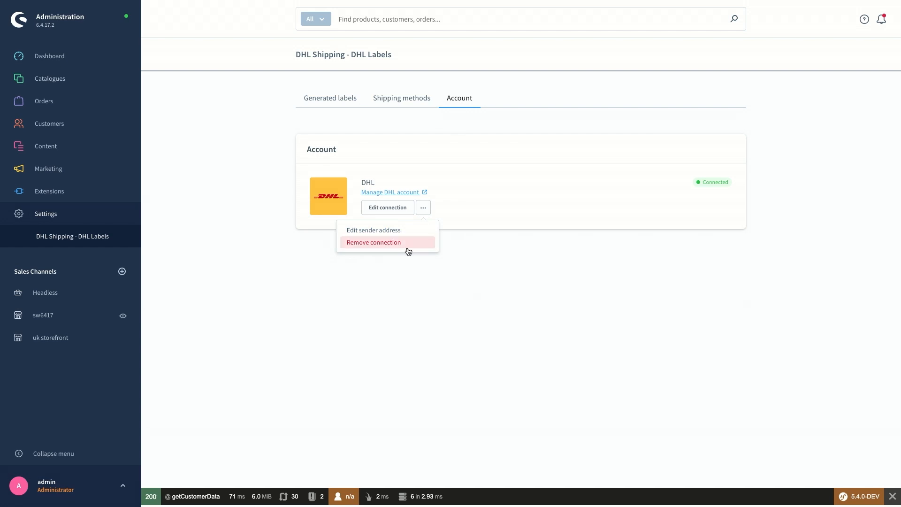
click(399, 266)
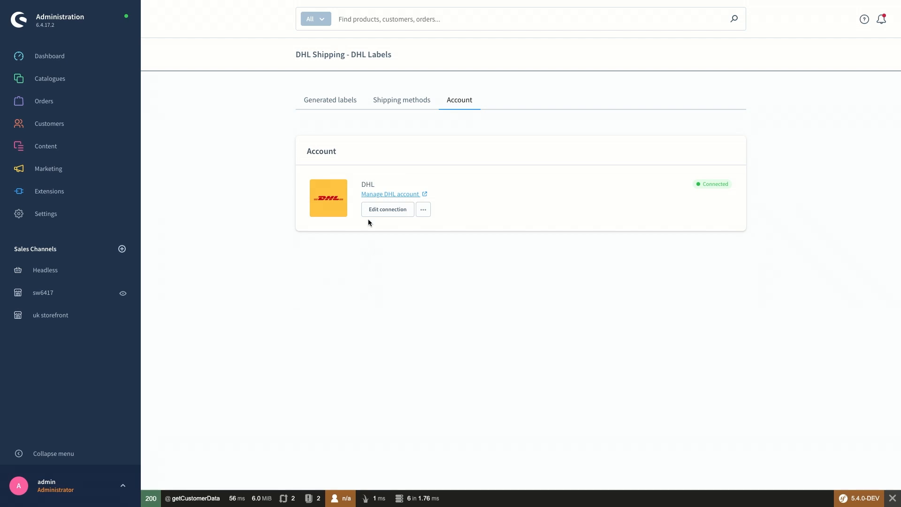
- Go from the generated labels overview to the orders and open the €1.99 order's DHL Label Generation custom fields
click(344, 106)
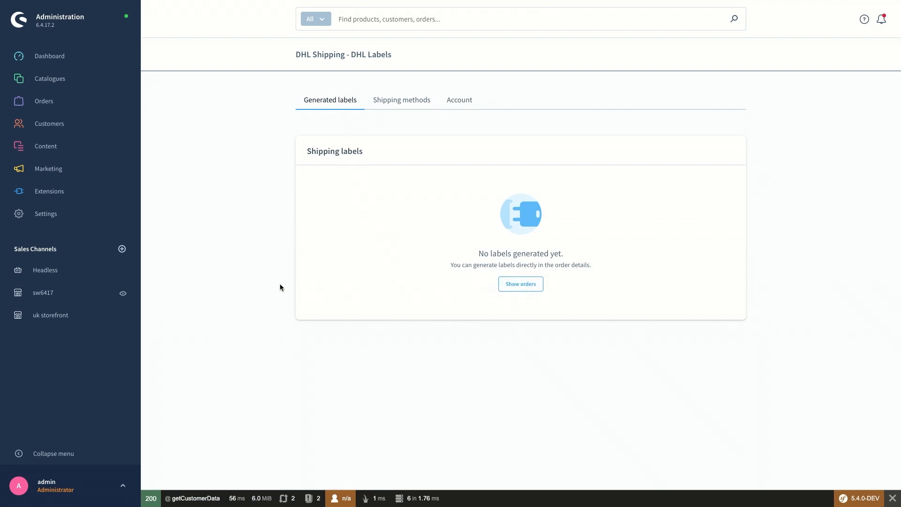
mouse_move(53, 104)
click(520, 283)
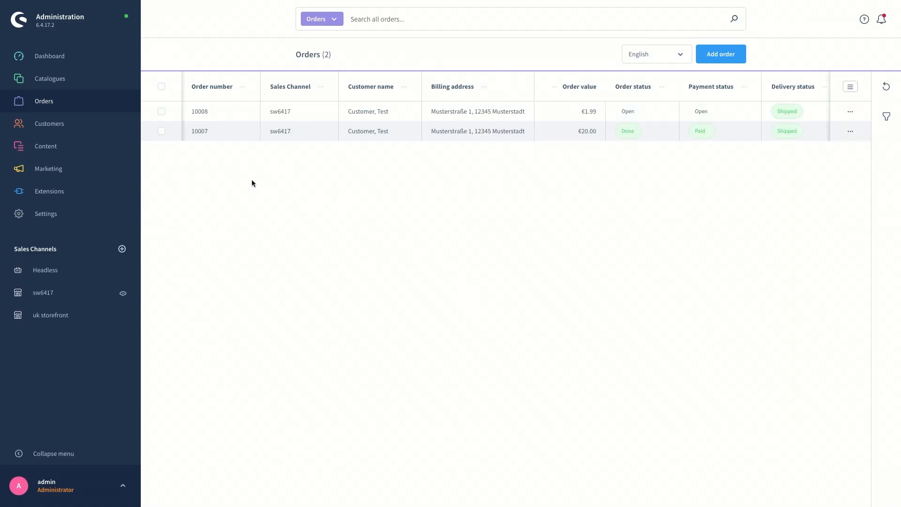
click(202, 112)
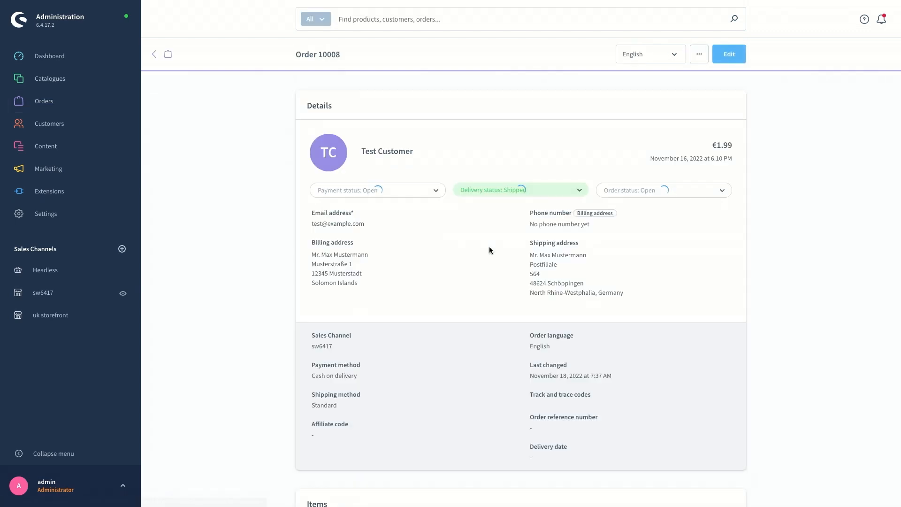
scroll(508, 287, down, 4)
scroll(507, 288, down, 15)
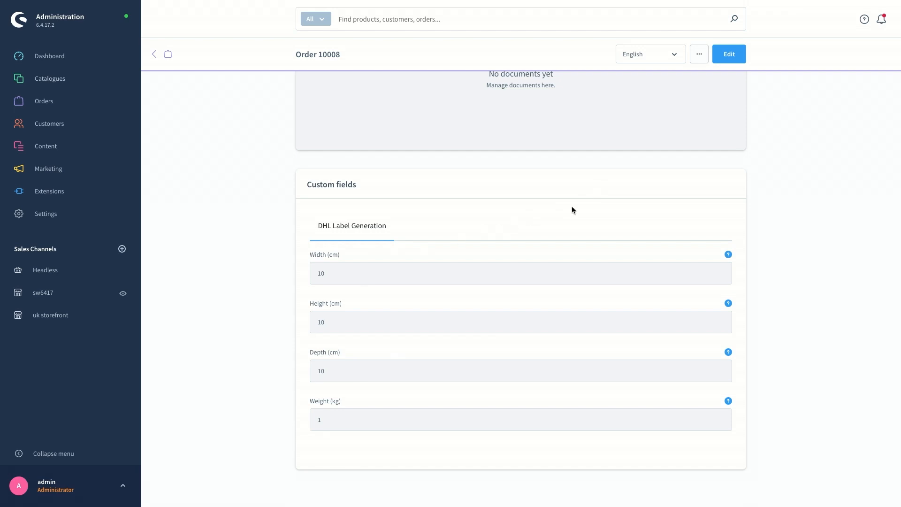
- Put the order in edit mode, check the package width and height for DHL label generation, and save the order
click(728, 54)
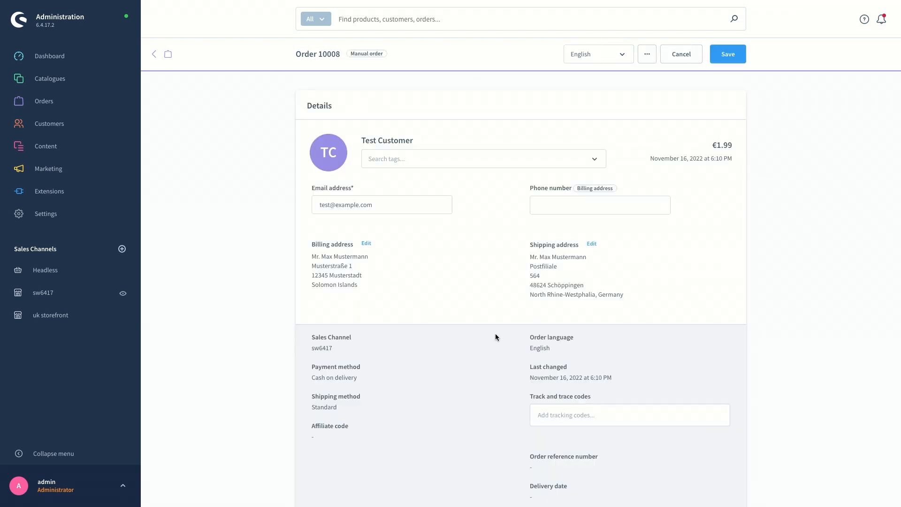
scroll(493, 331, down, 5)
scroll(491, 328, down, 8)
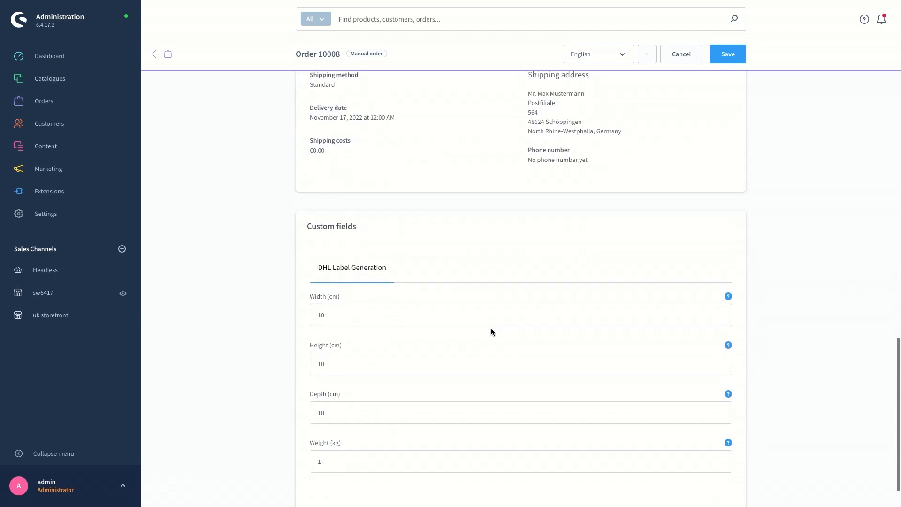
click(340, 273)
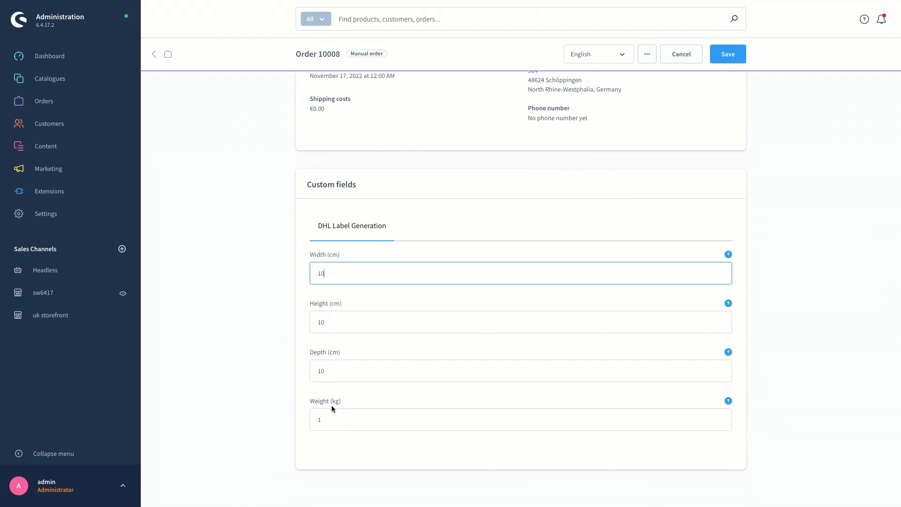
click(348, 321)
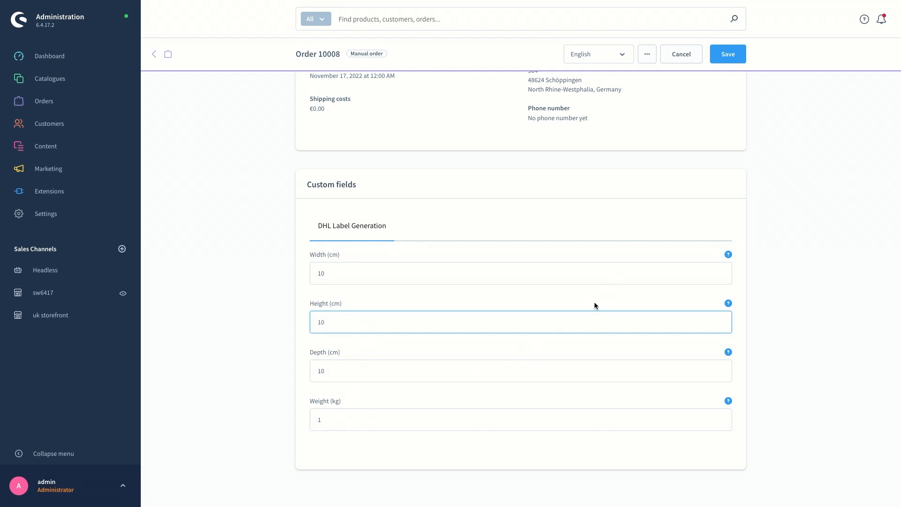
click(728, 55)
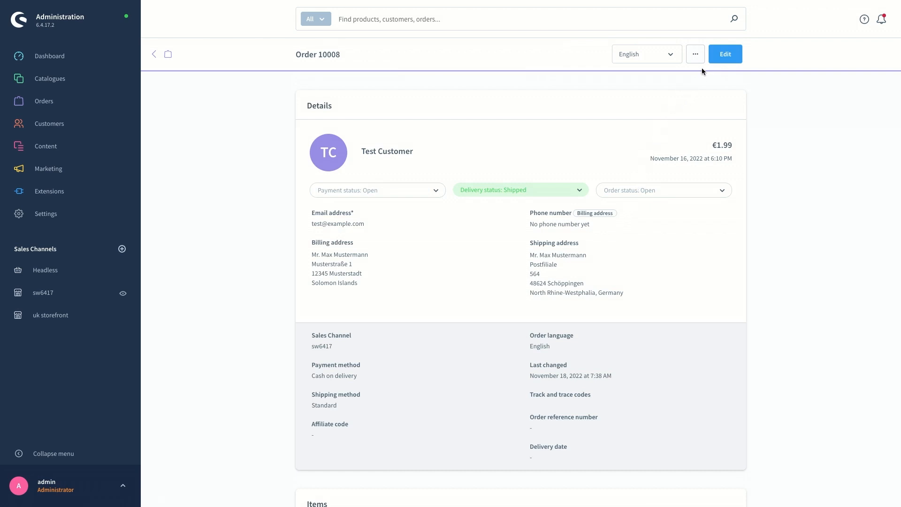
- Show the additional actions available for the order
click(695, 54)
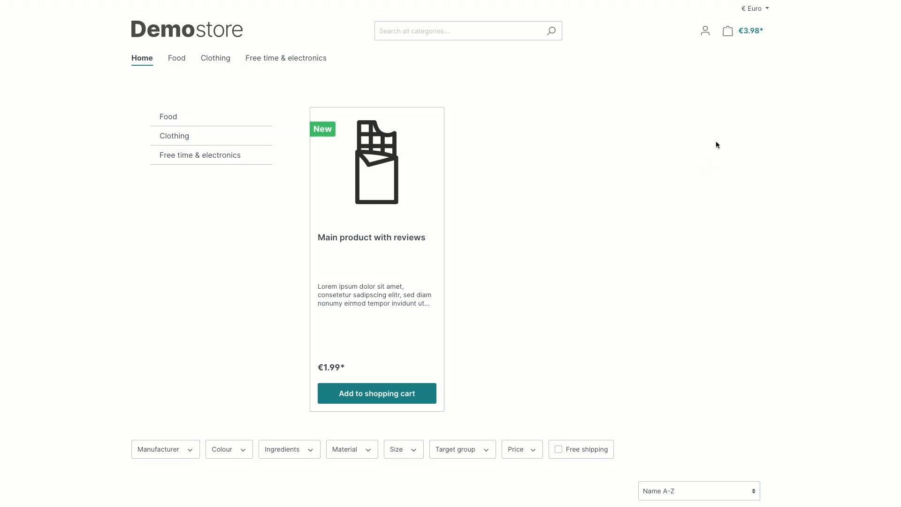
- Switch to the Demostore storefront, proceed from the shopping cart to checkout, and review the order completion page
click(747, 33)
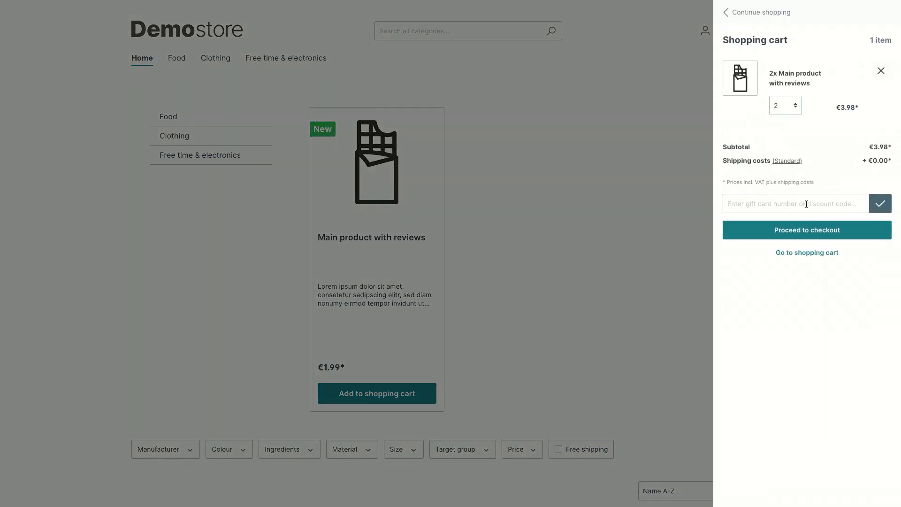
click(812, 230)
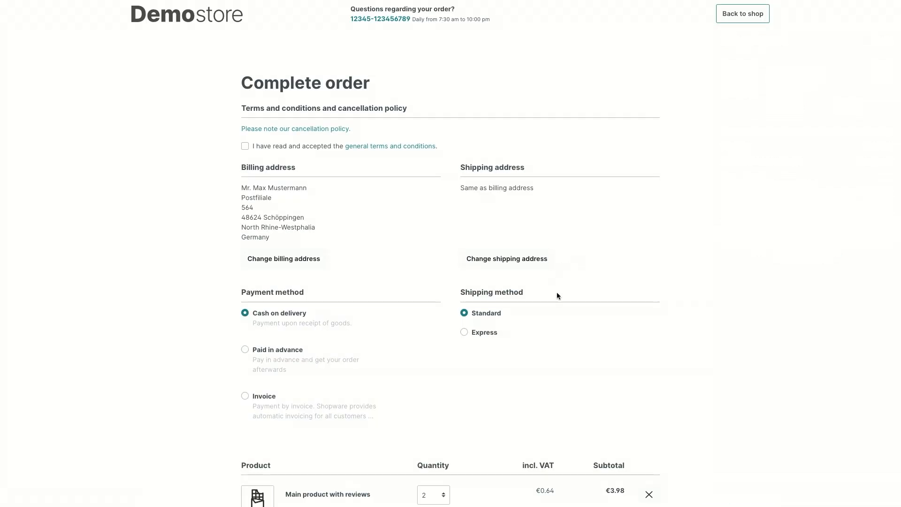
scroll(537, 324, down, 1)
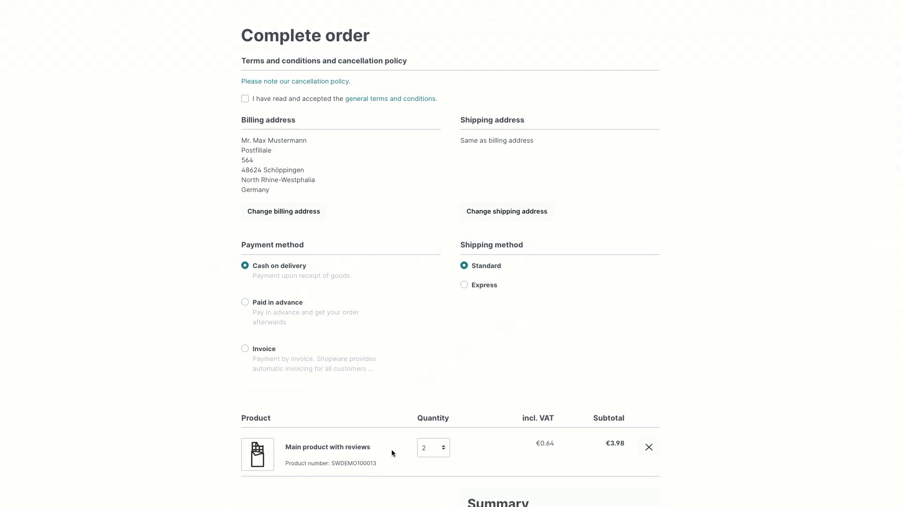
scroll(420, 347, up, 1)
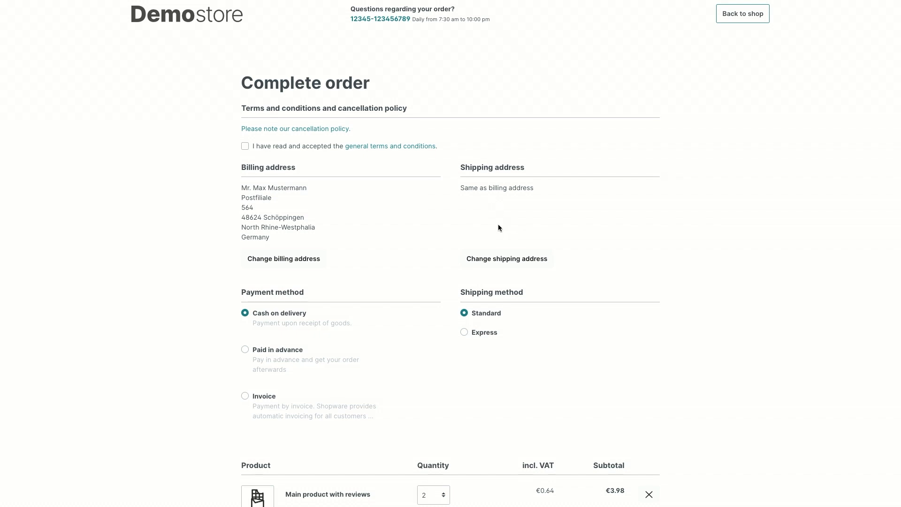
- Open the checkout's current shipping address for editing and review its DHL locations form
click(510, 261)
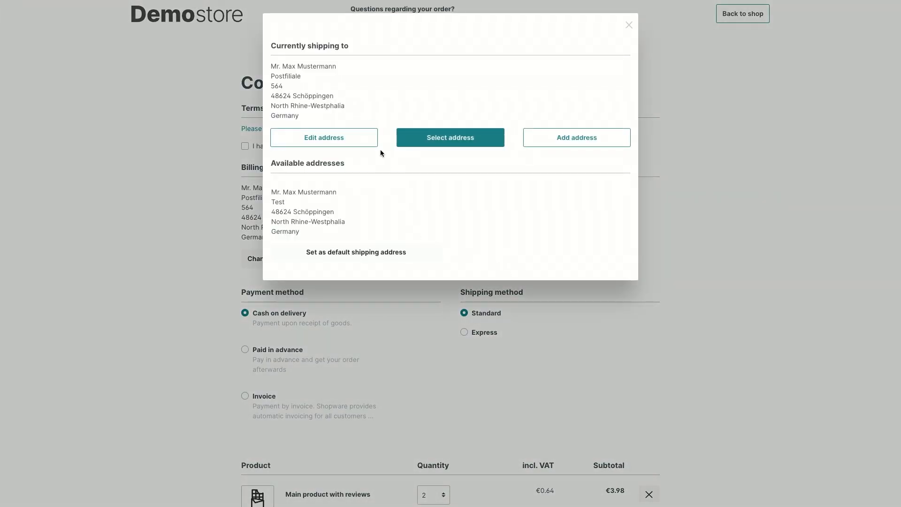
click(340, 141)
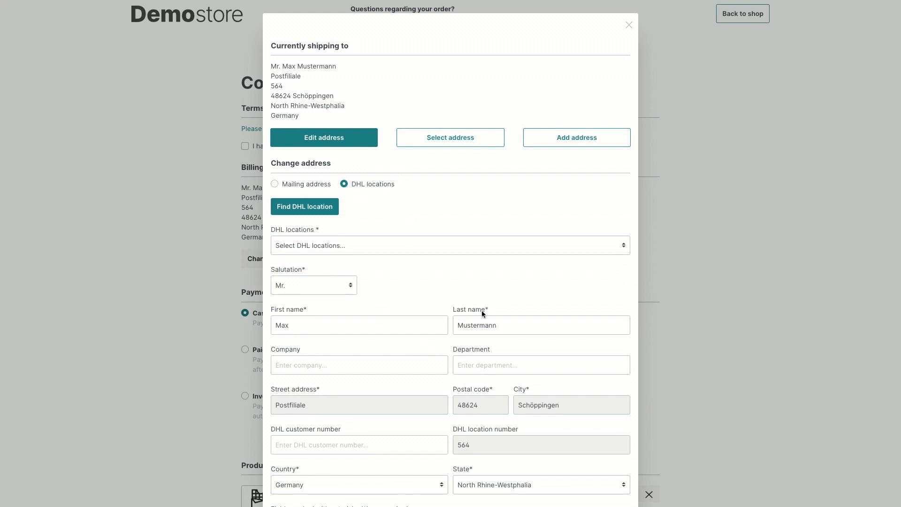
scroll(391, 364, down, 2)
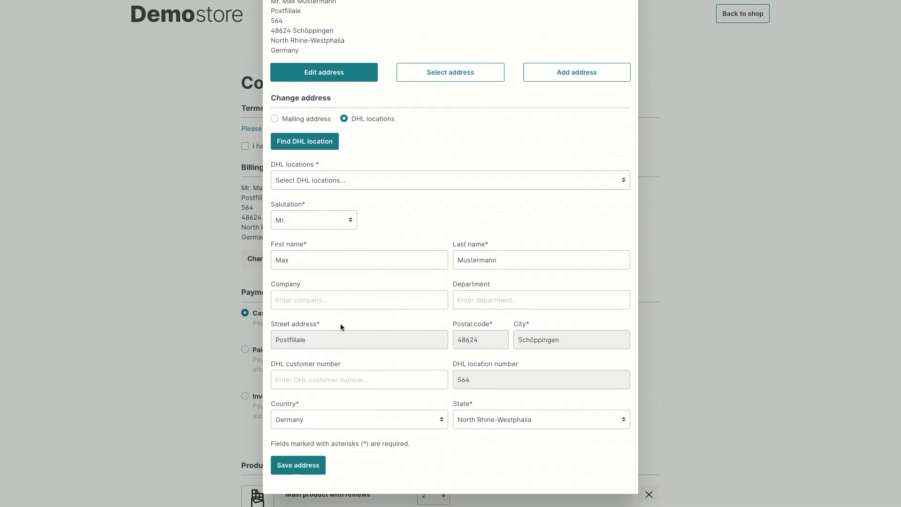
scroll(339, 322, up, 2)
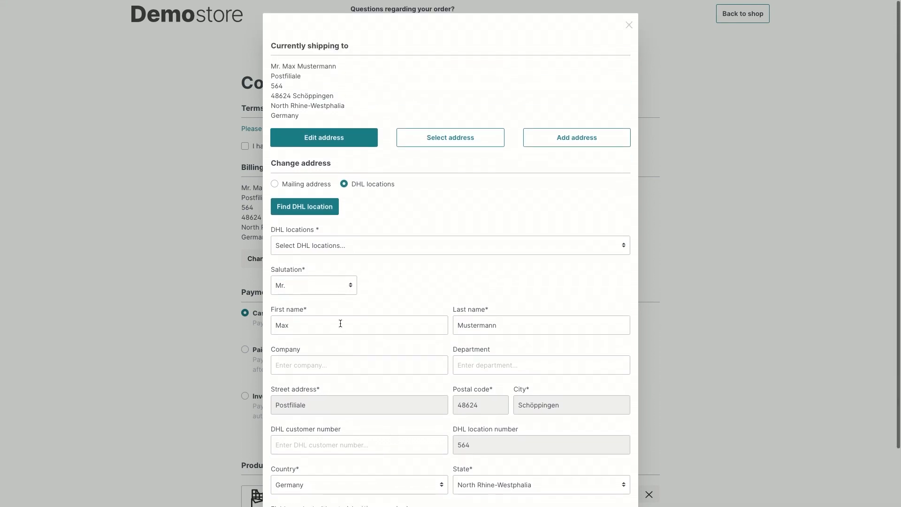
- Find DHL locations near the shipping address's postal code and set Sab's Nüsse as the delivery location
click(299, 212)
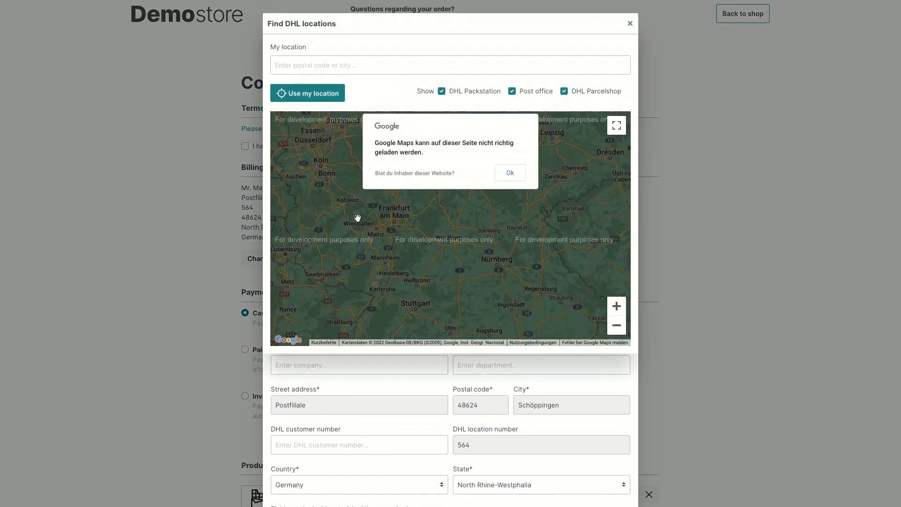
click(514, 172)
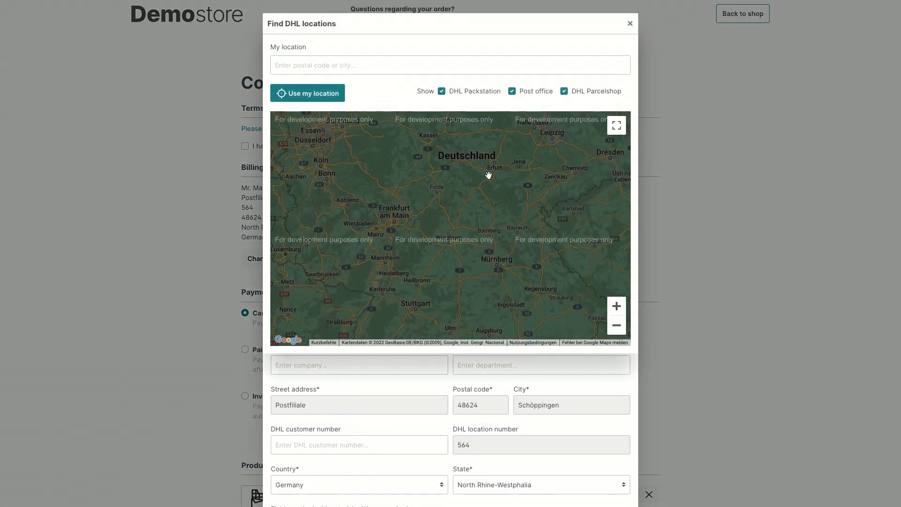
click(306, 66)
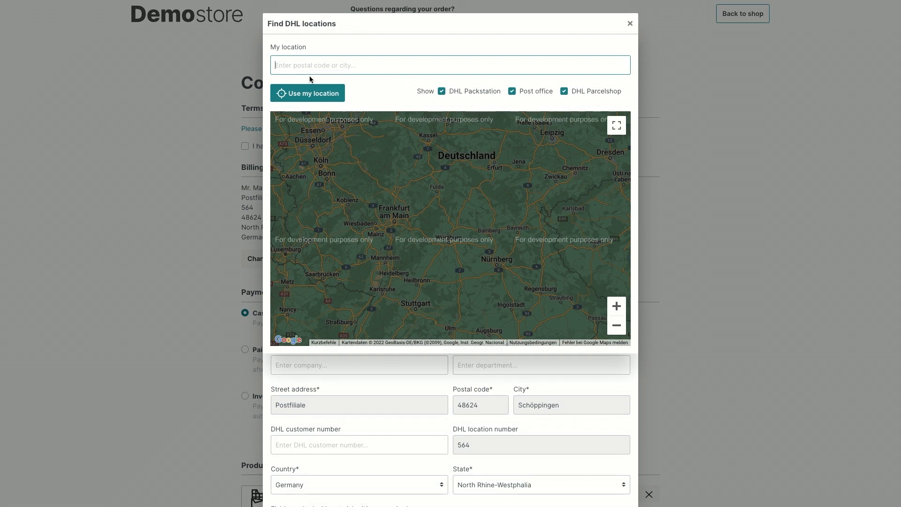
text(48624)
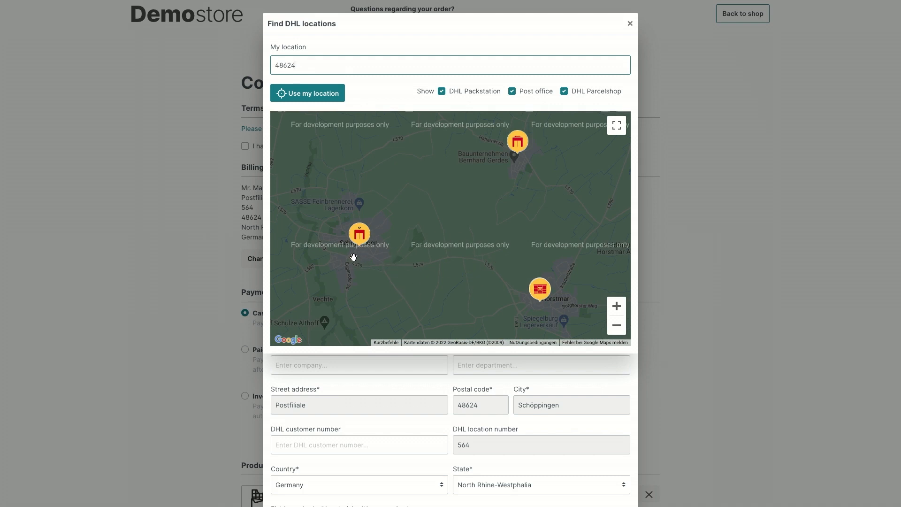
click(359, 237)
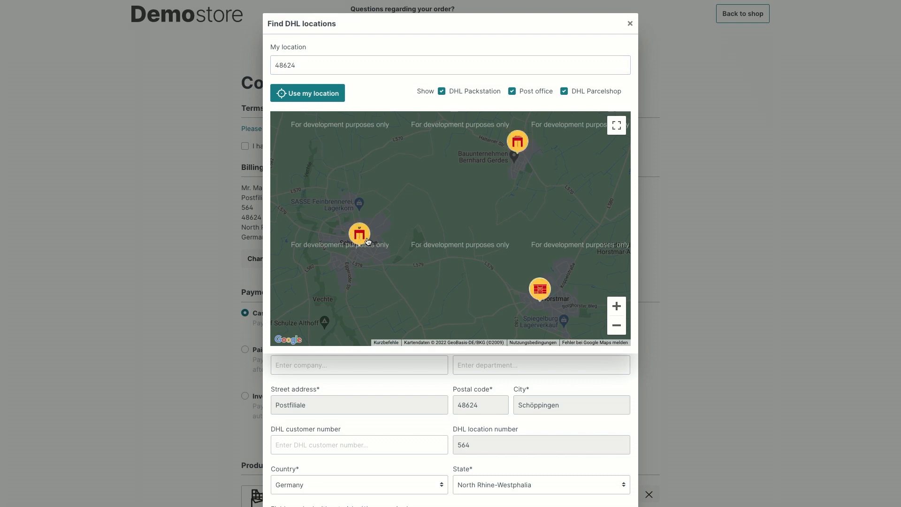
click(363, 237)
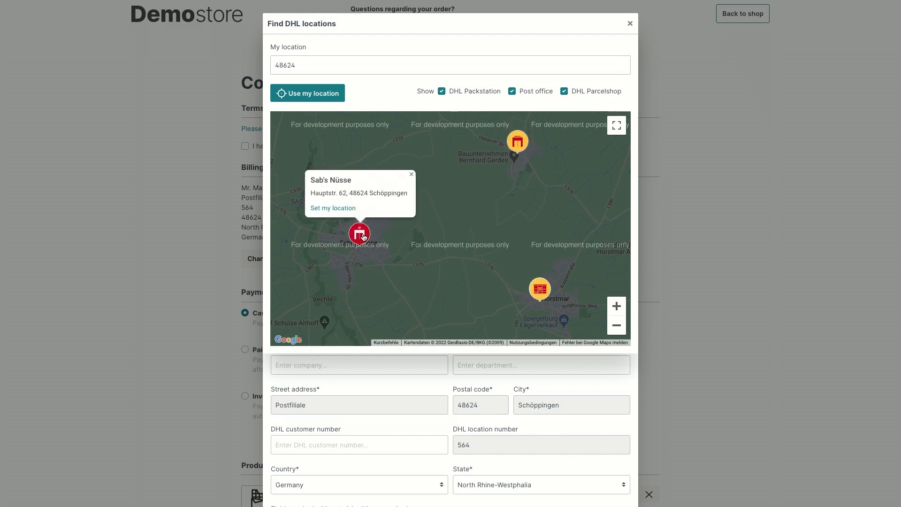
click(330, 209)
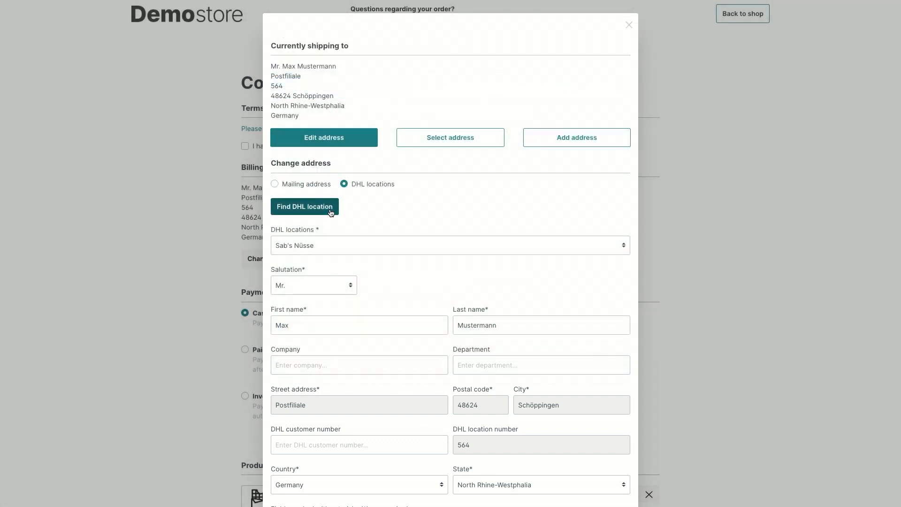